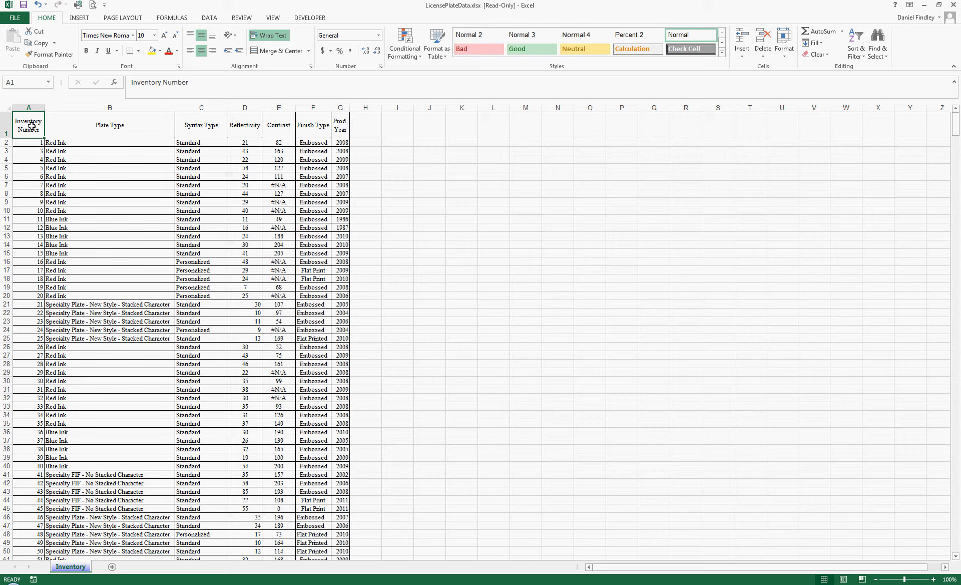
Create a PivotTable on a new worksheet from Inventory sheet columns A through G.
key(Tab)
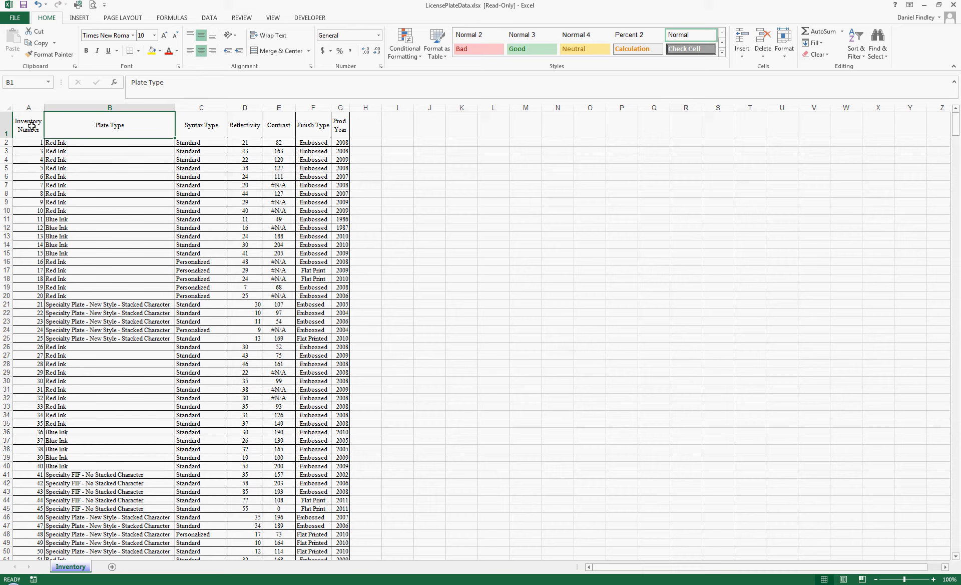
key(Right)
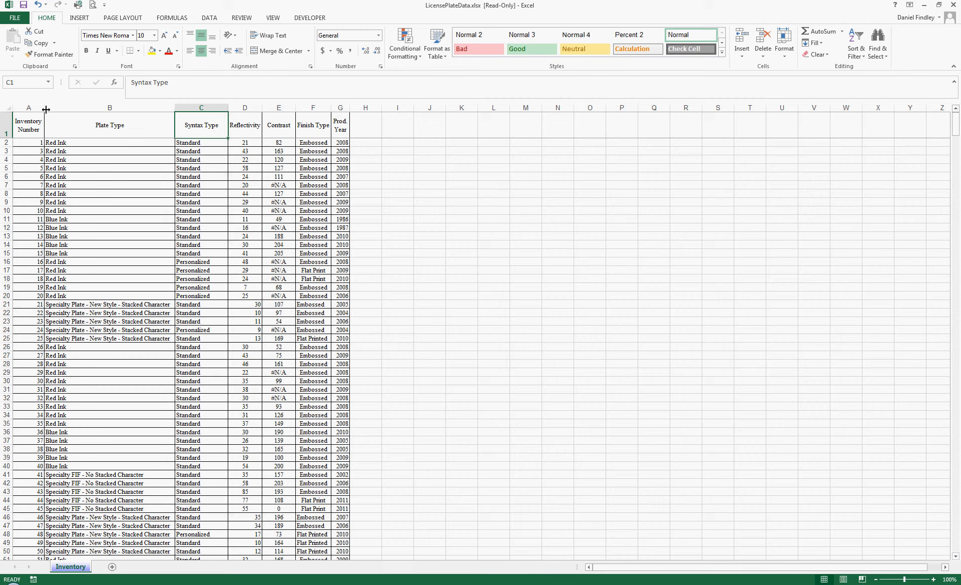
click(80, 19)
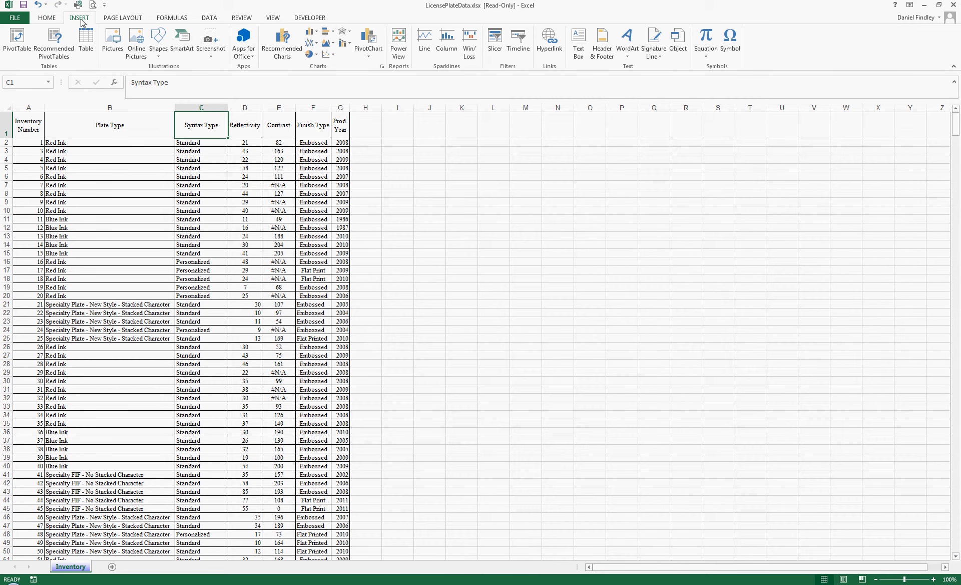
click(20, 38)
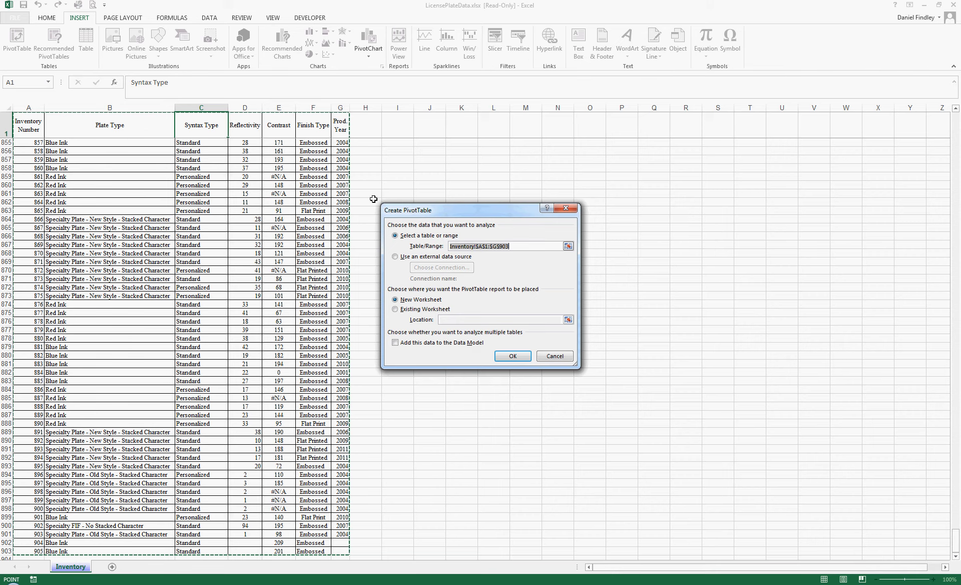
drag(41, 107, 340, 111)
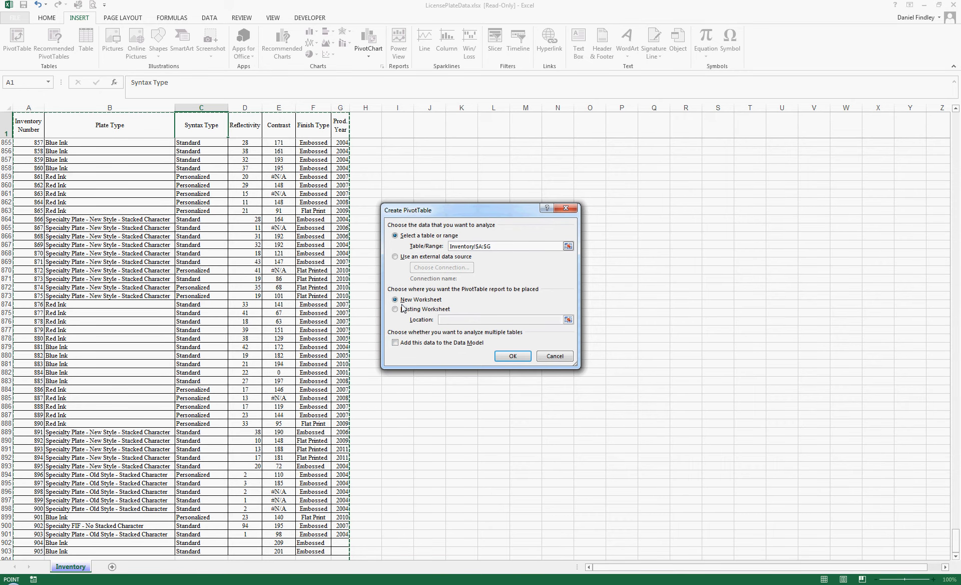
click(503, 355)
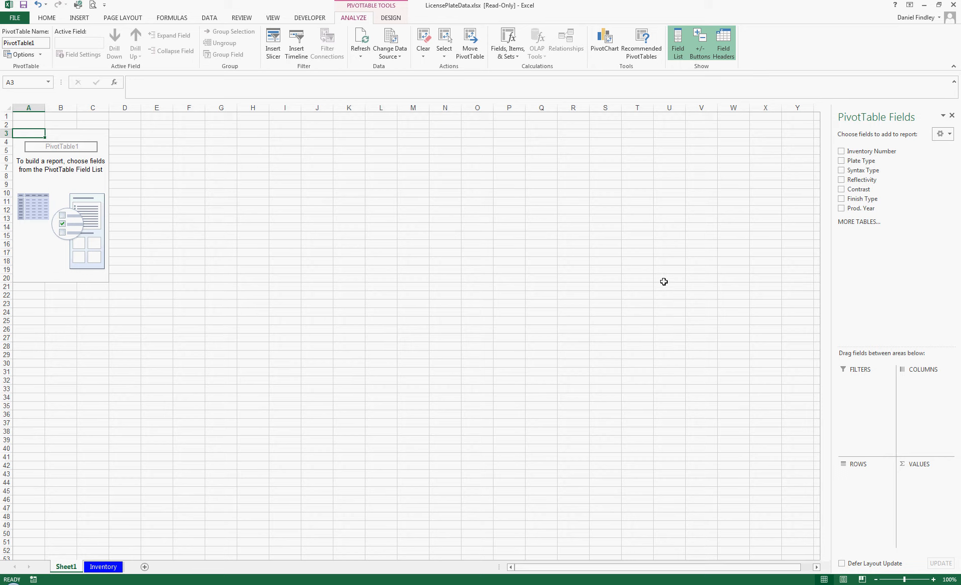
Lay out the pivot table with Plate Type as the row field and Reflectivity as the value field.
click(842, 161)
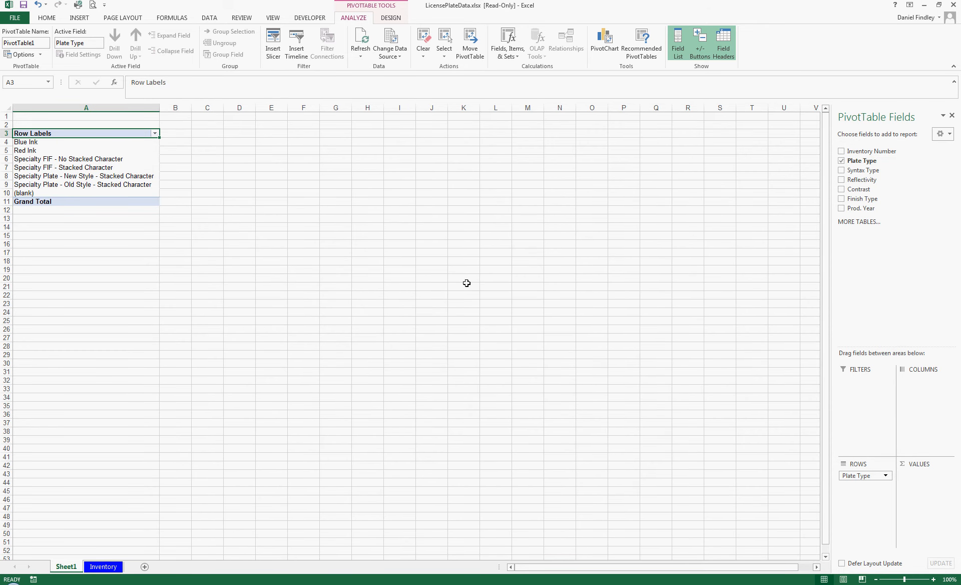
click(842, 180)
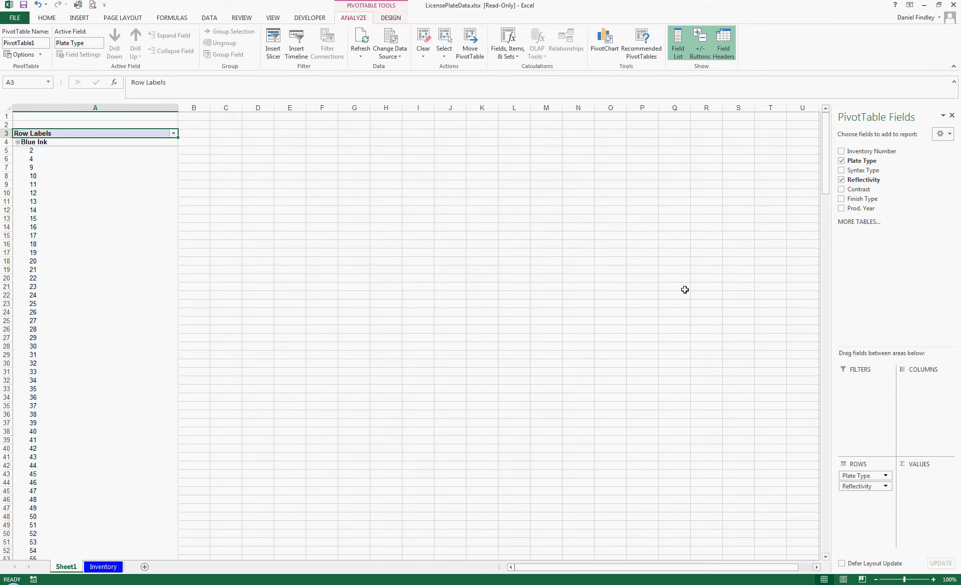
scroll(574, 330, up, 2)
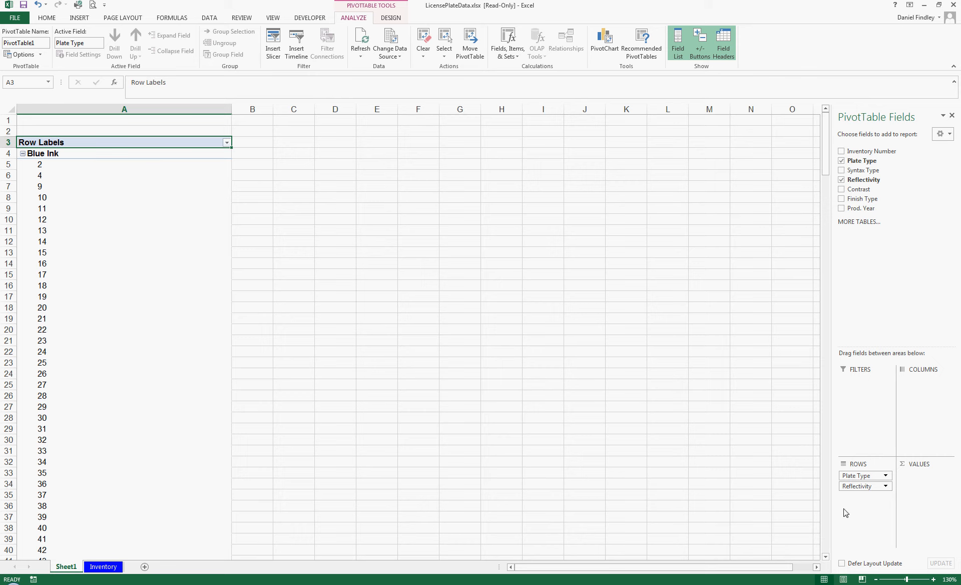
drag(860, 491, 911, 489)
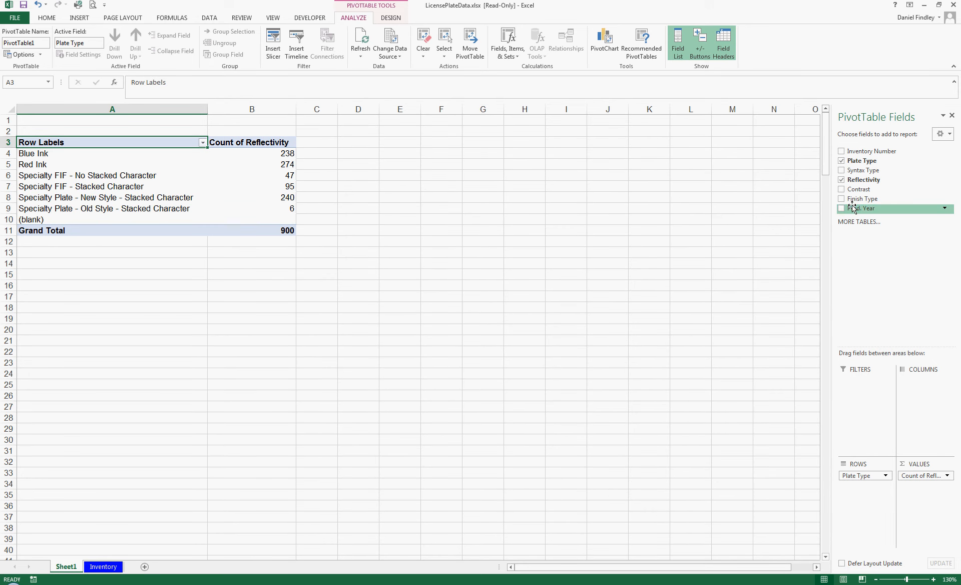
click(842, 180)
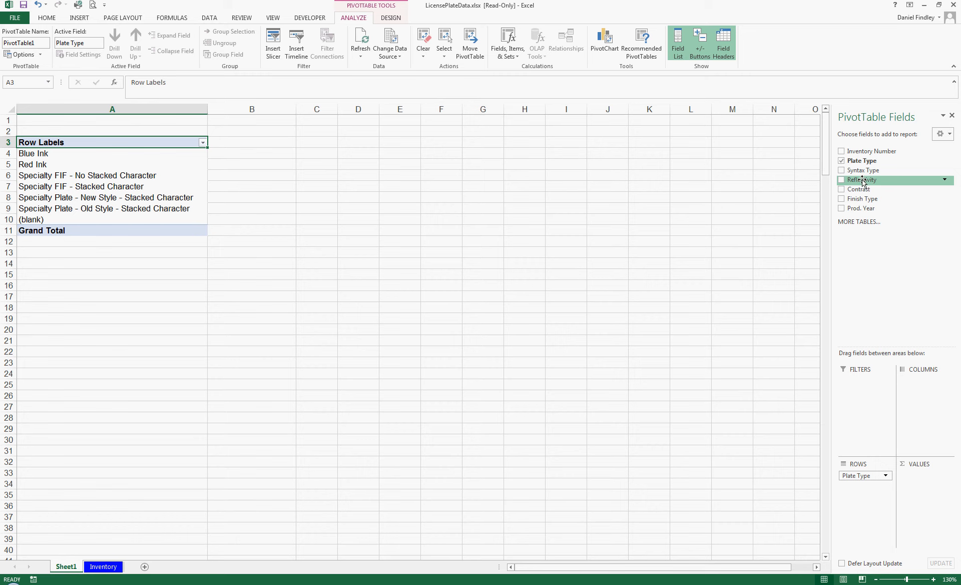
drag(862, 181, 911, 484)
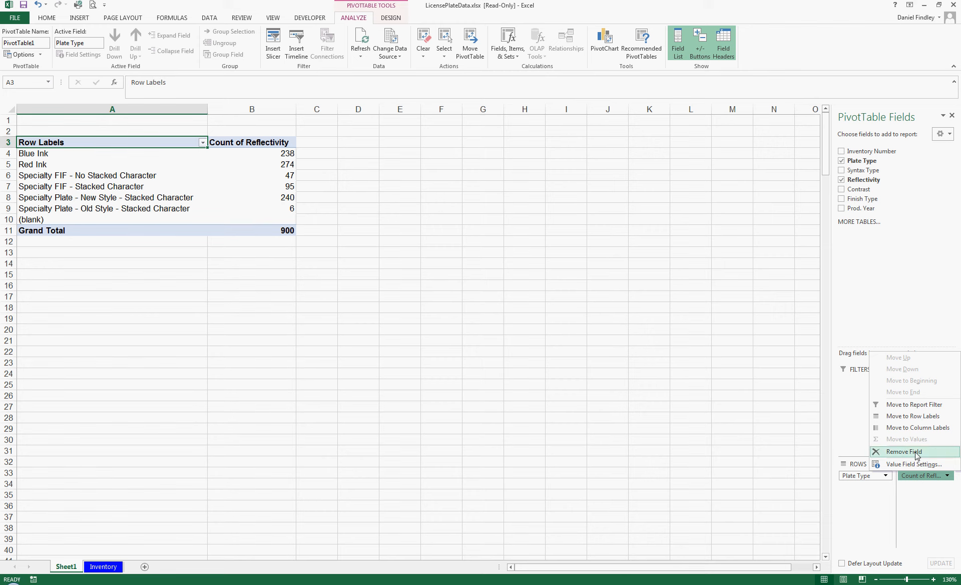
Change the Reflectivity value field to summarize by Average.
click(914, 464)
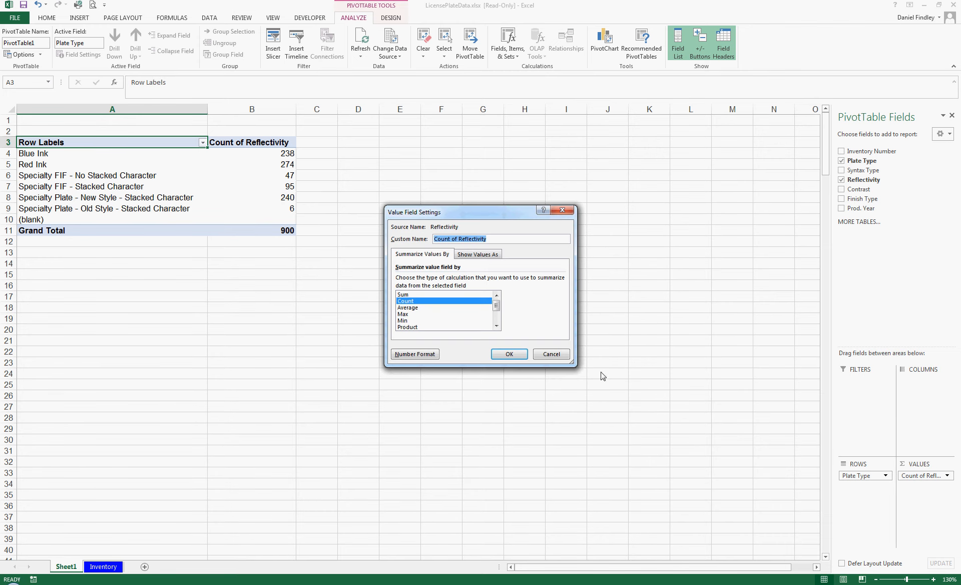
click(554, 357)
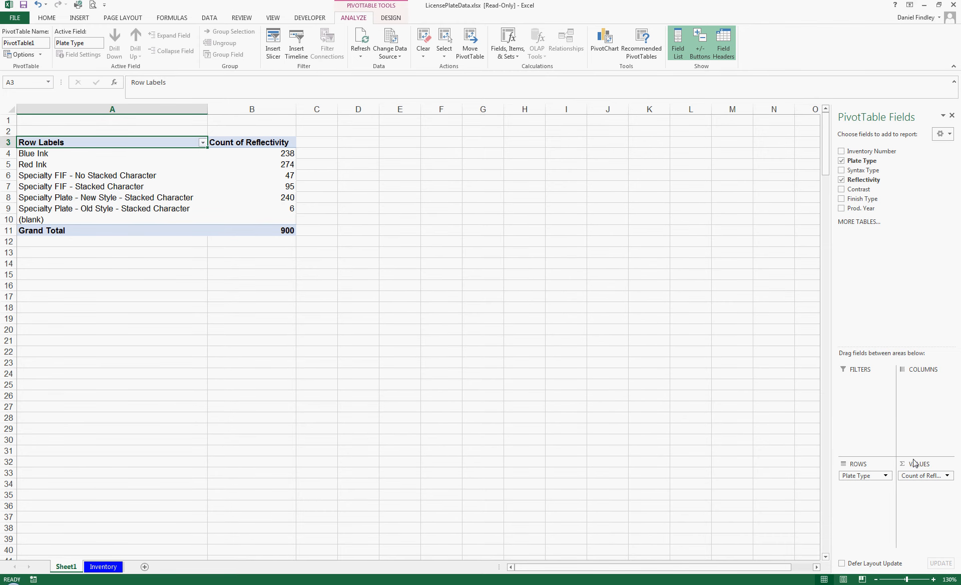
click(948, 476)
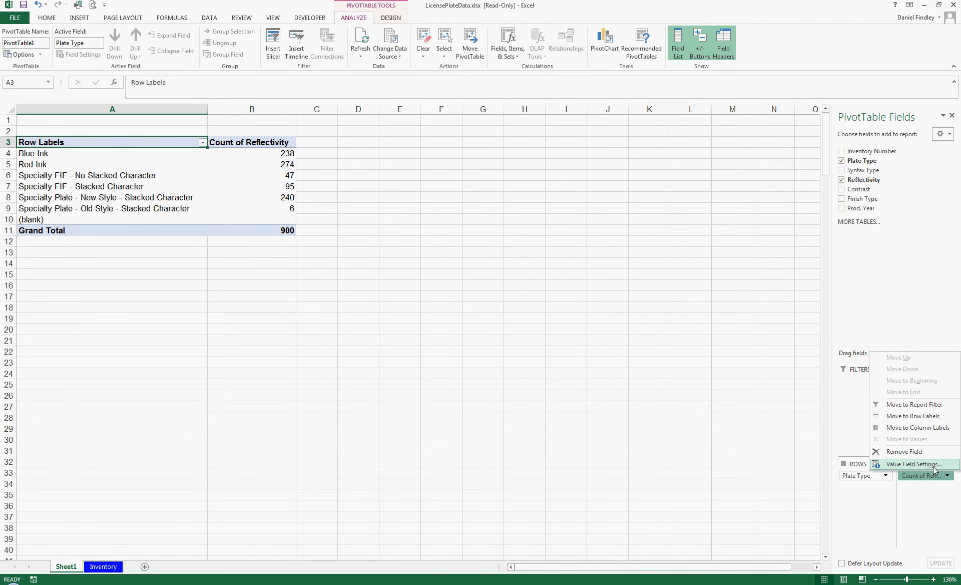
click(934, 469)
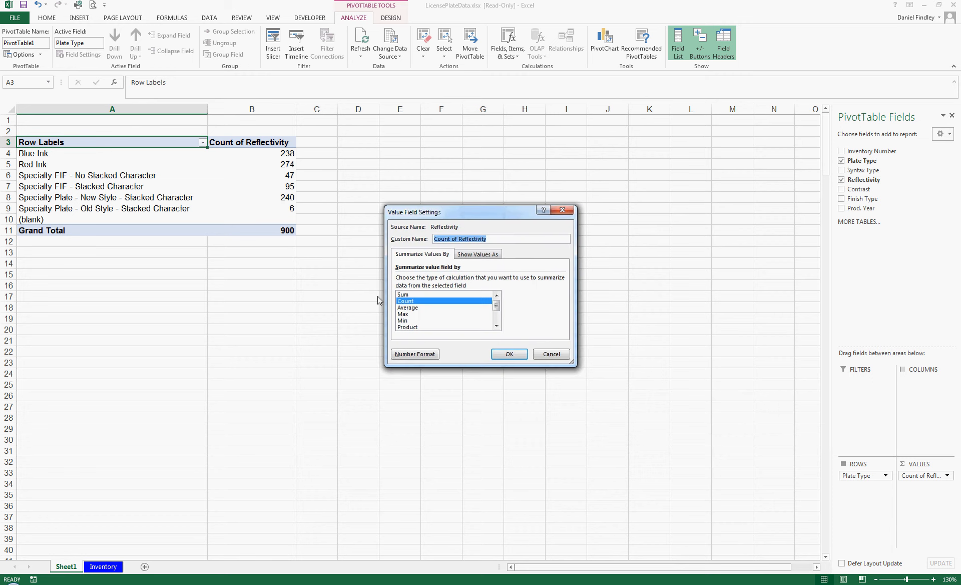
click(407, 307)
click(503, 354)
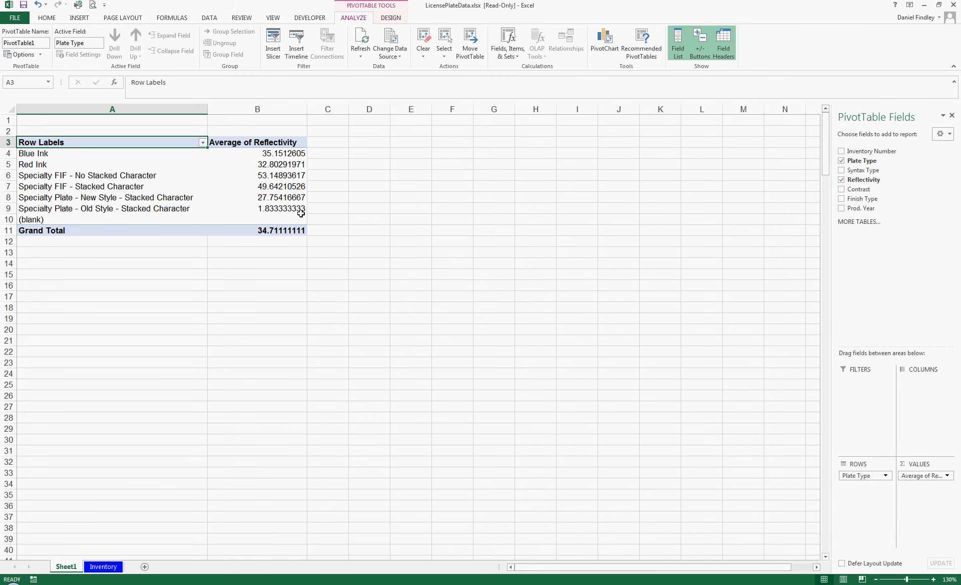
Format the average reflectivity values in B4:B11, including the grand total, to one decimal place.
drag(260, 155, 261, 228)
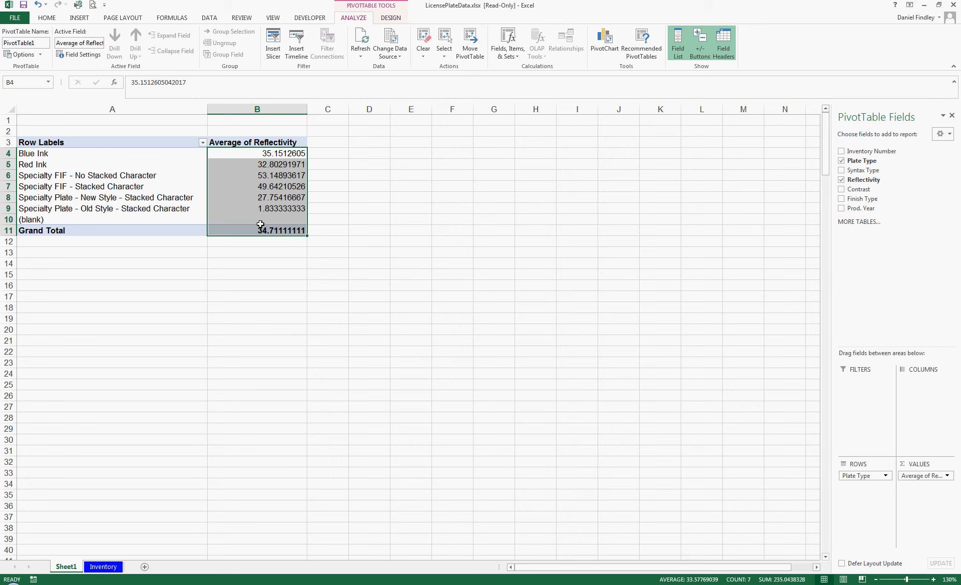
click(43, 16)
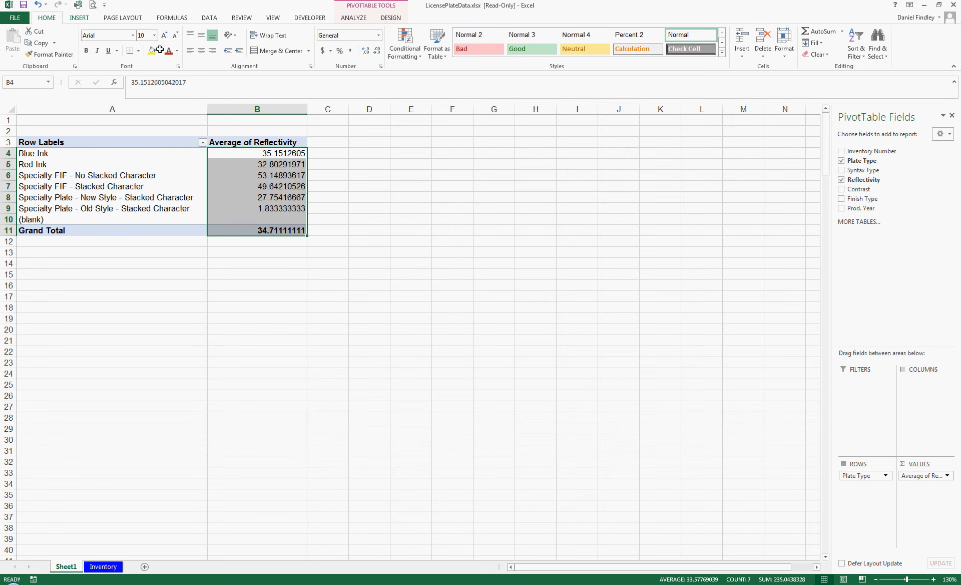
click(376, 51)
click(376, 52)
click(376, 53)
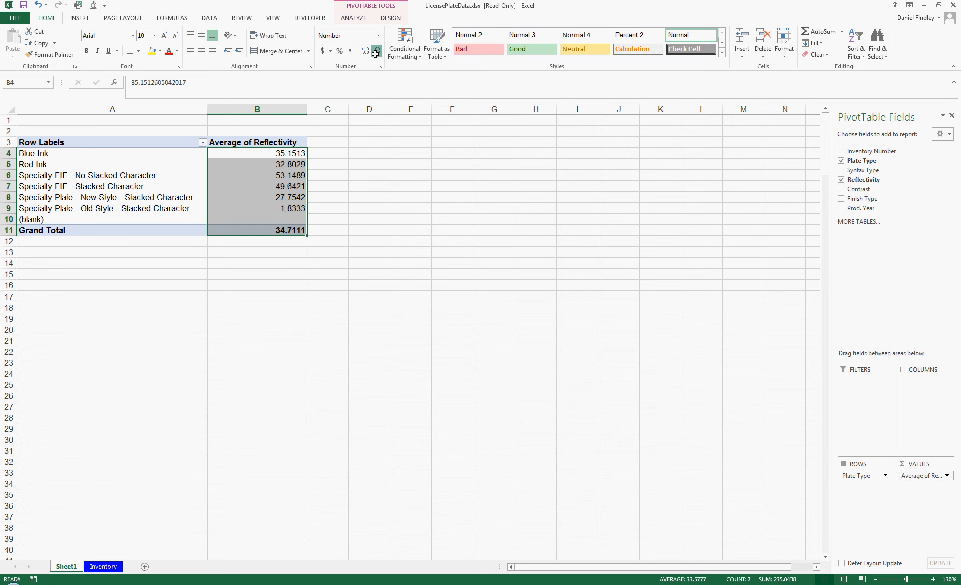
click(376, 52)
click(375, 52)
click(376, 52)
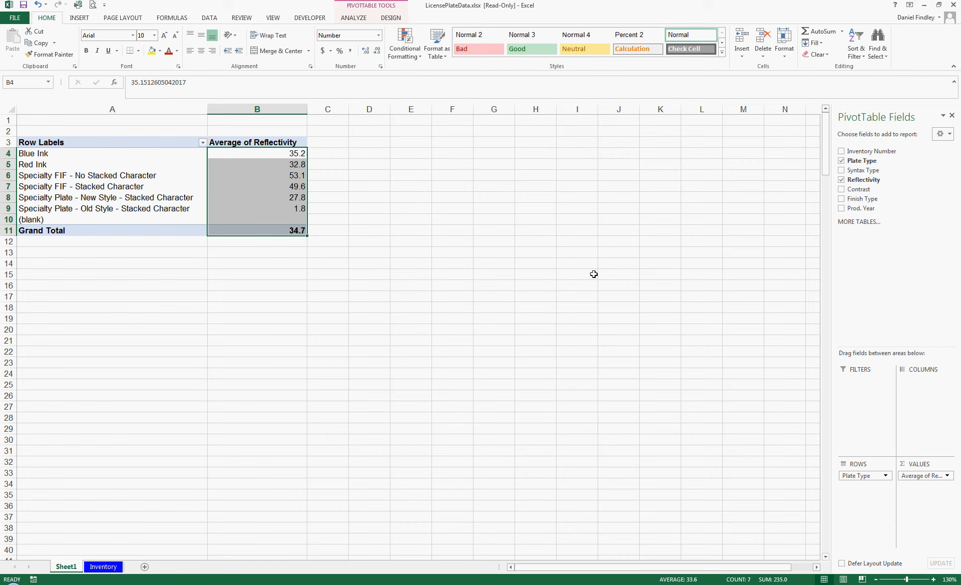
click(408, 360)
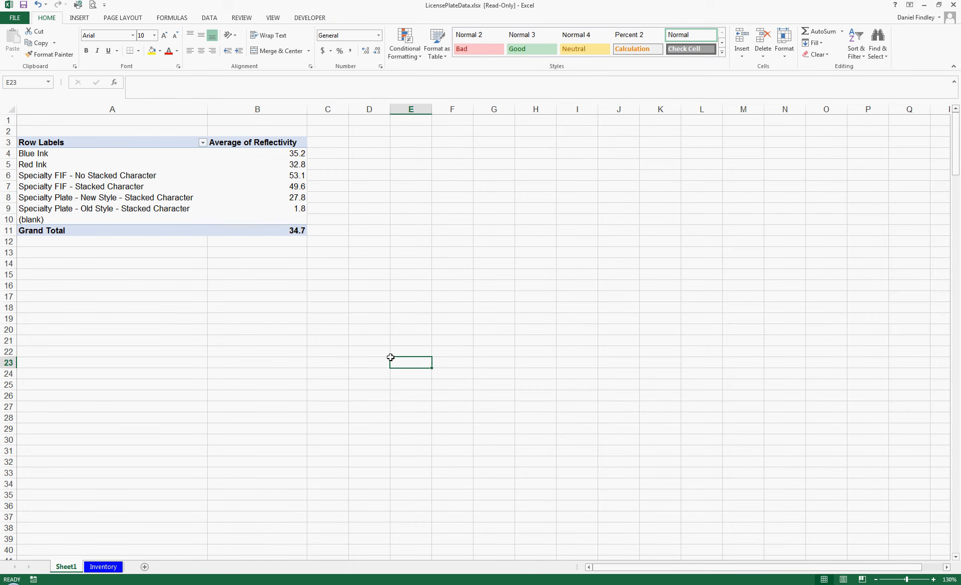
Try adding Contrast as a second value field summarized by Average, and remove it from the pivot table.
click(250, 200)
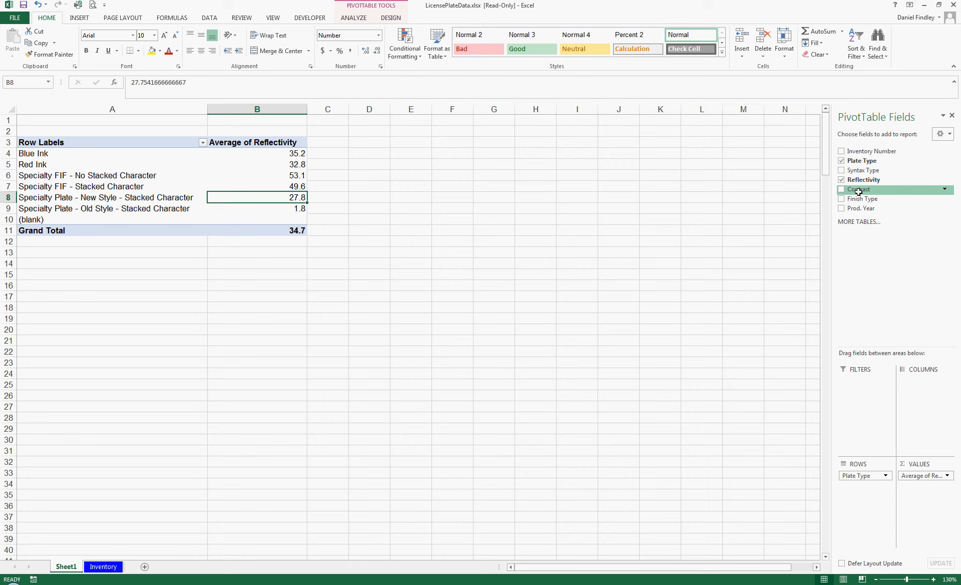
drag(859, 188, 920, 489)
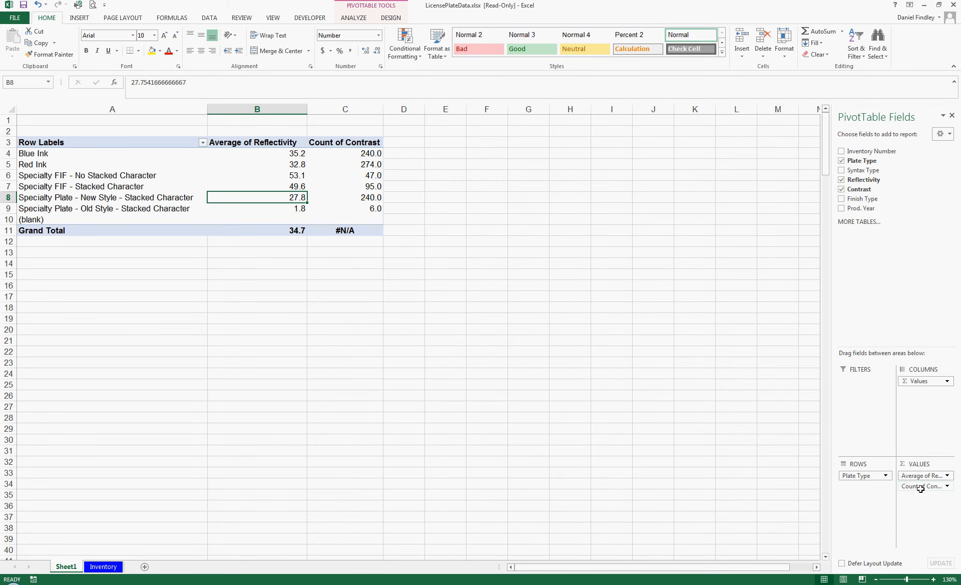
click(947, 486)
click(937, 476)
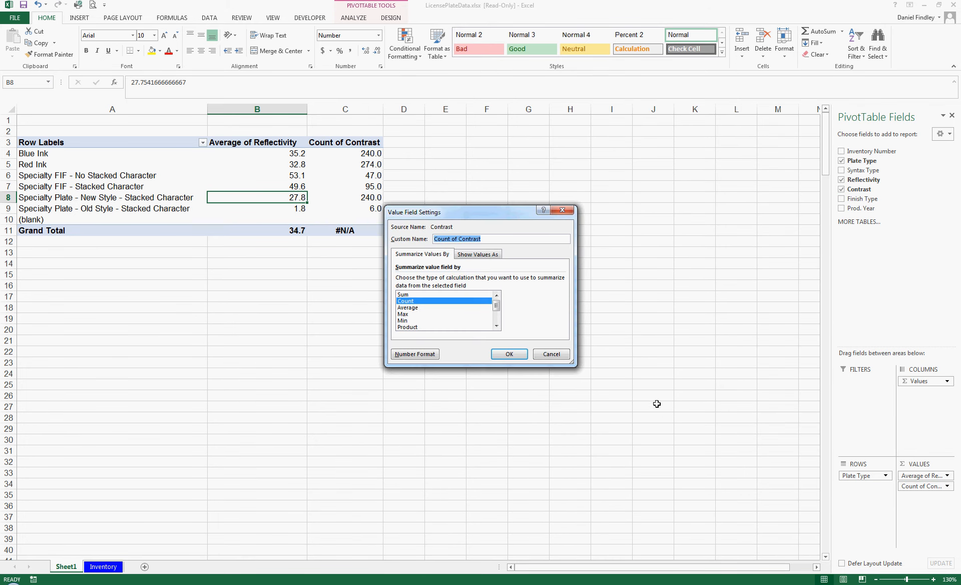
click(422, 307)
click(494, 352)
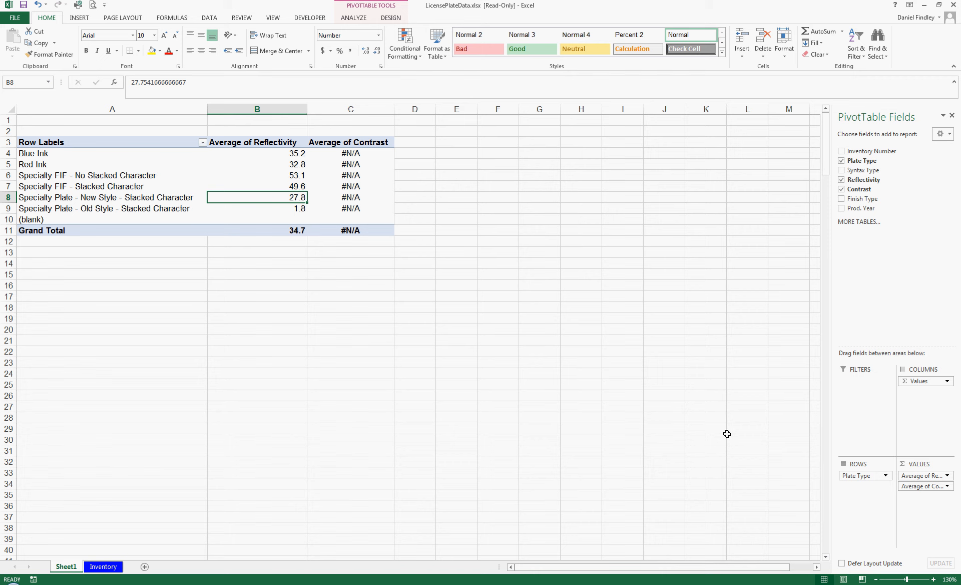
click(842, 188)
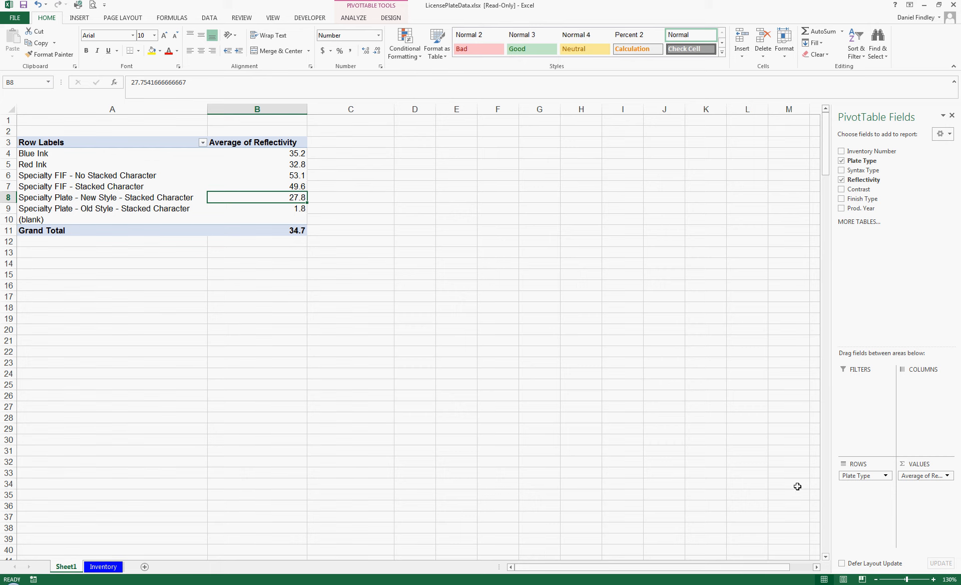
Review the summary functions available for the Reflectivity value field and leave its settings without making changes.
click(947, 475)
click(931, 465)
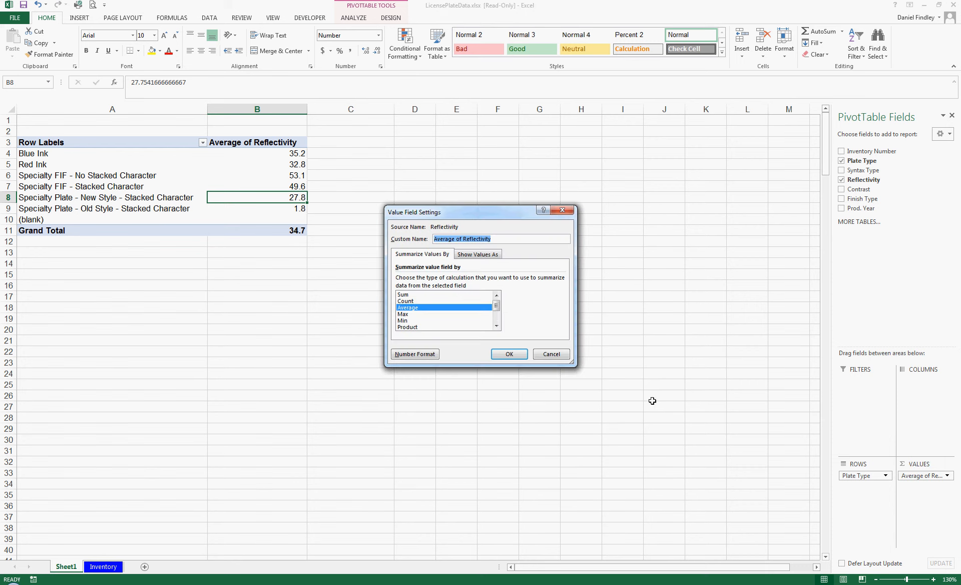
scroll(495, 305, down, 1)
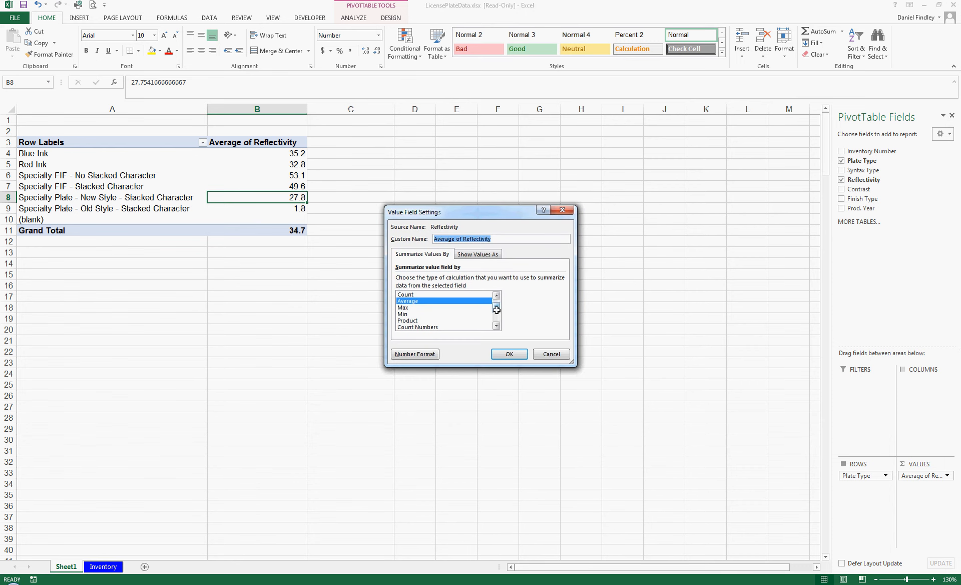
drag(497, 309, 496, 316)
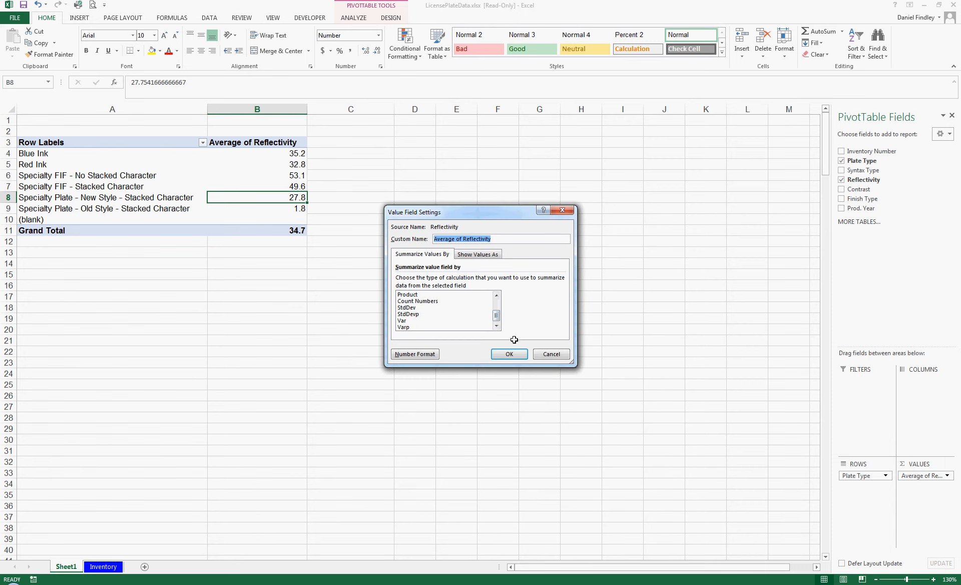
click(553, 354)
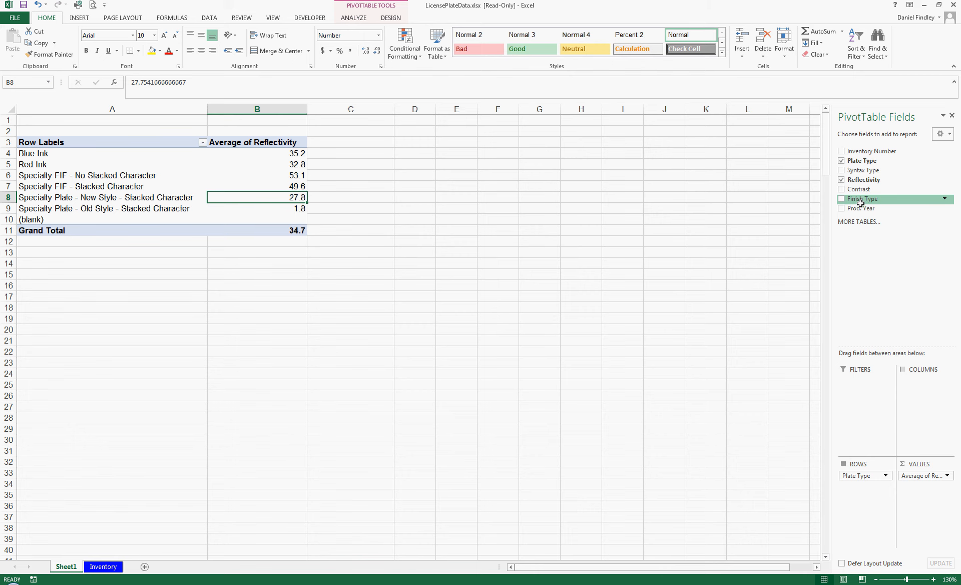
Add Finish Type as the pivot table's column field and check the Blue Ink averages by finish and overall.
drag(860, 203, 926, 405)
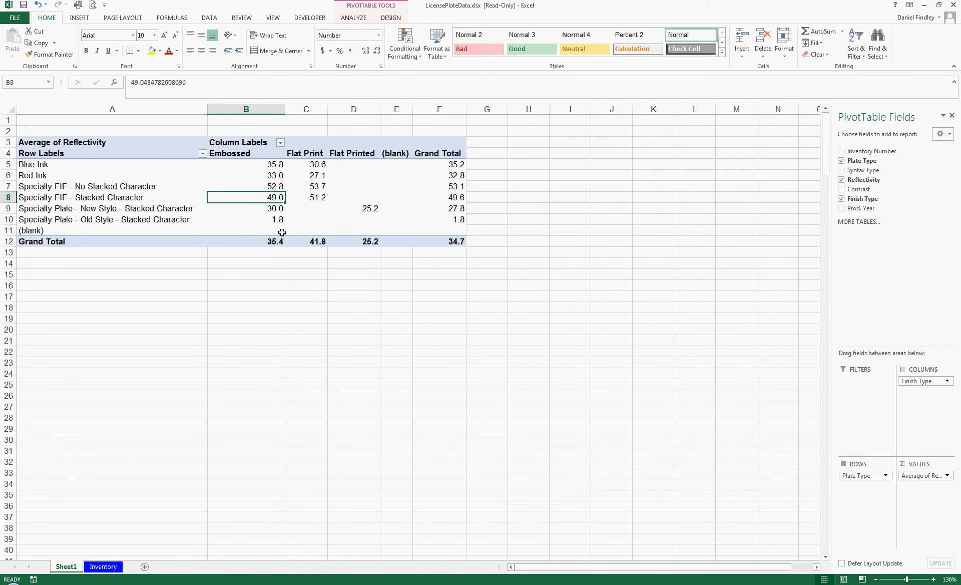
click(227, 168)
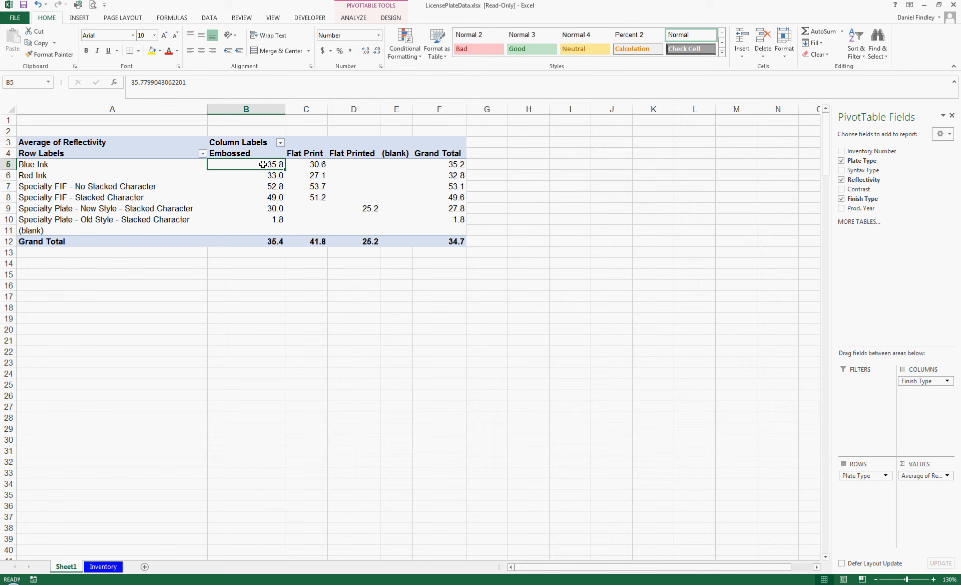
click(317, 166)
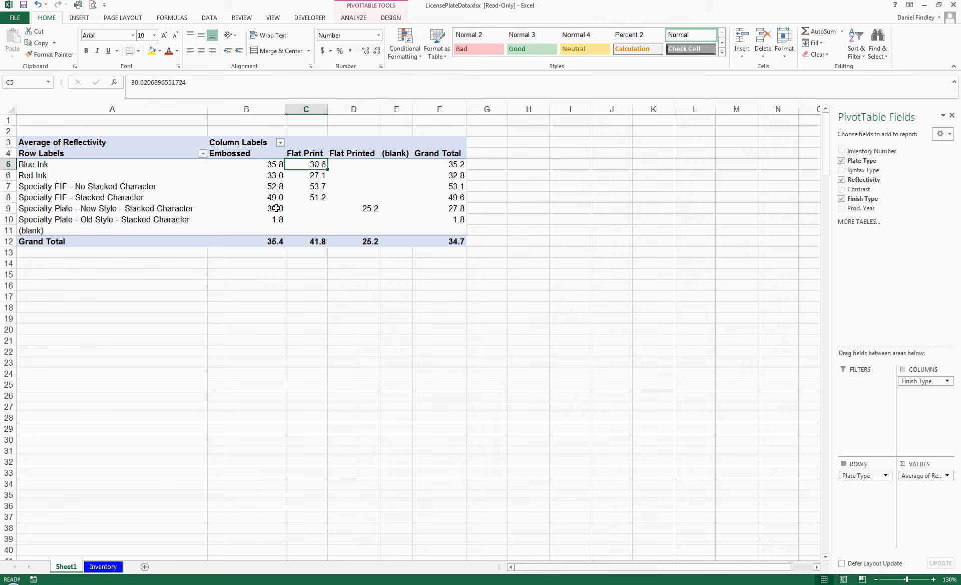
click(447, 164)
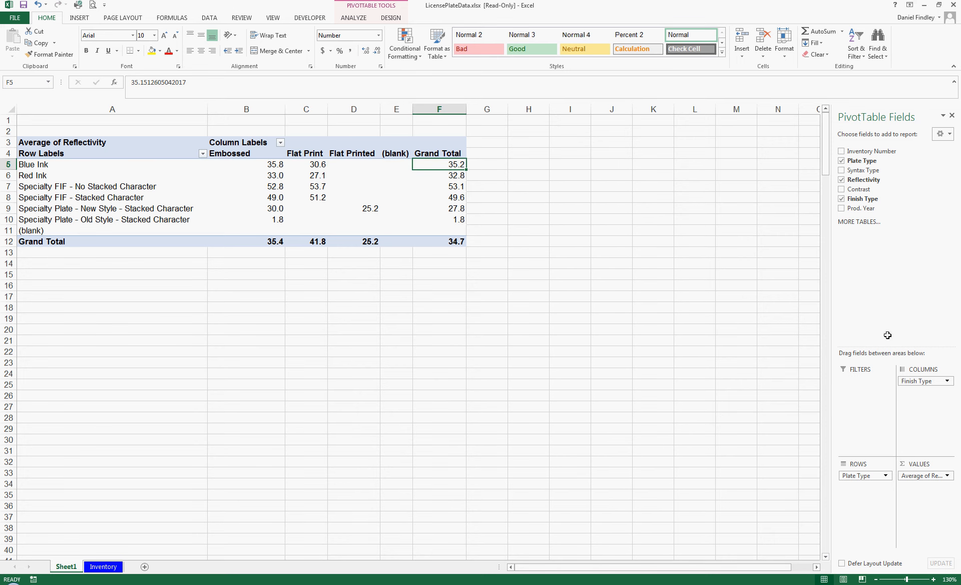
Move Finish Type from the columns to the rows beneath Plate Type, and add Prod. Year as a report filter.
drag(919, 380, 862, 496)
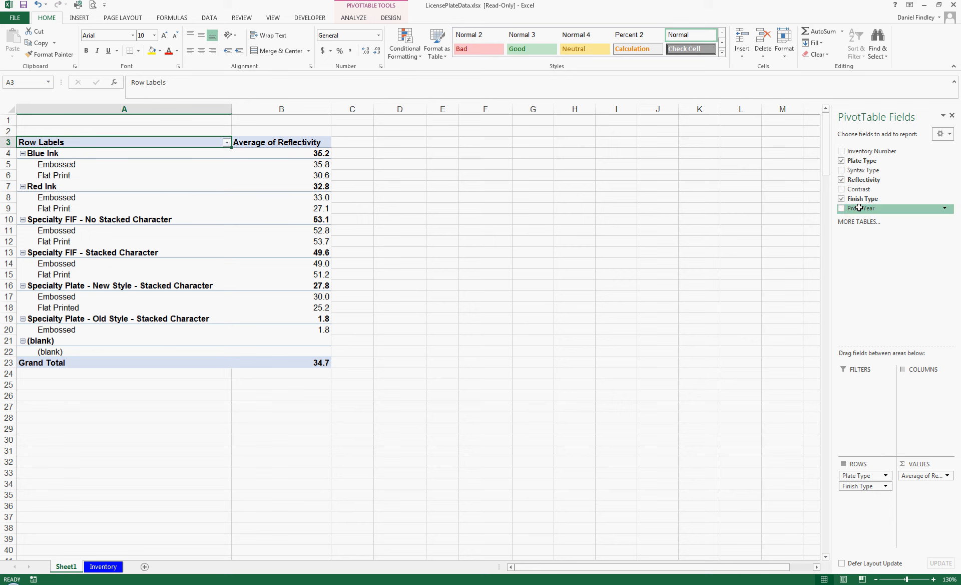
drag(858, 208, 853, 400)
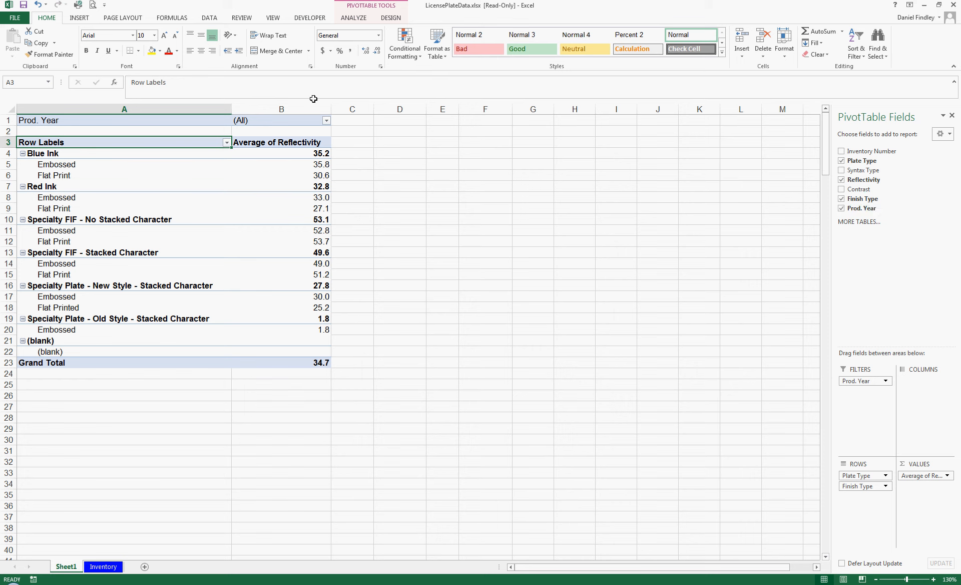
Filter the pivot table by Prod. Year to include only 2007, 2008, 2009, 2010 and 2011.
click(326, 120)
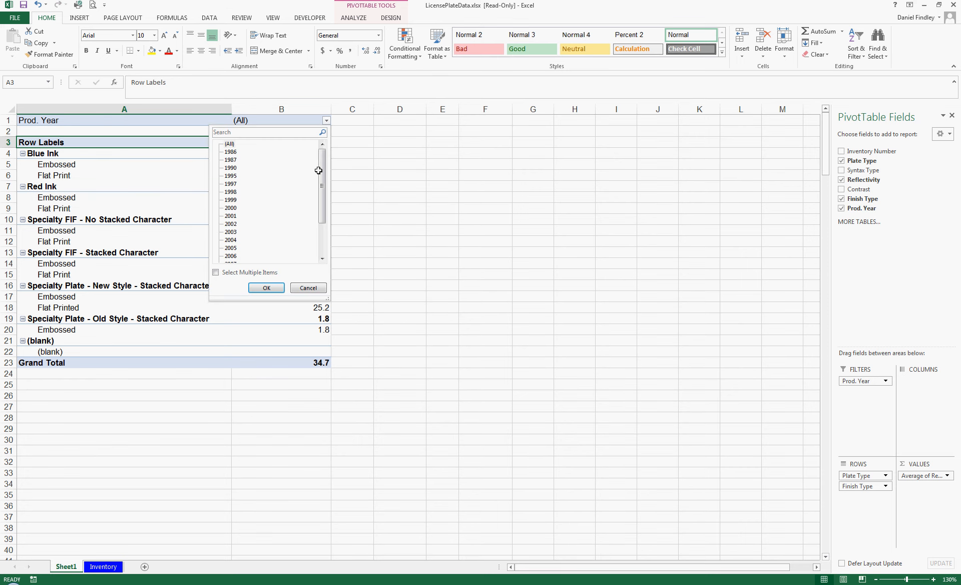
drag(326, 167, 326, 230)
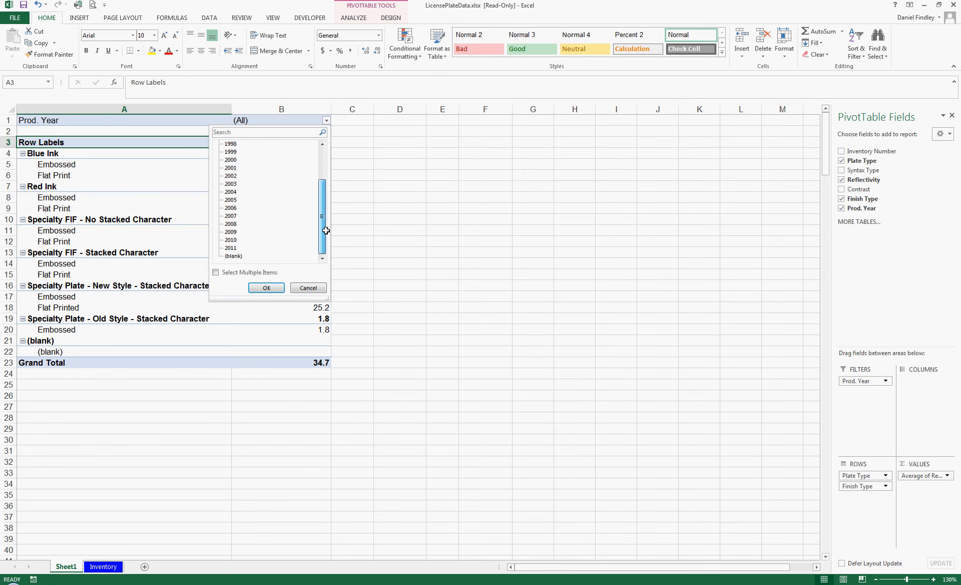
click(215, 272)
drag(320, 230, 321, 208)
click(235, 144)
click(227, 248)
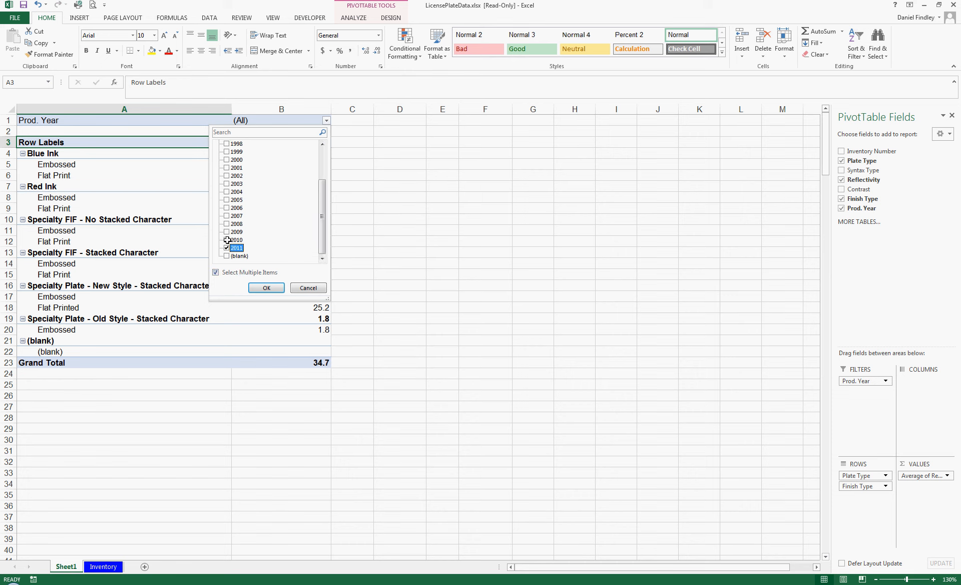
click(228, 240)
click(227, 232)
click(227, 216)
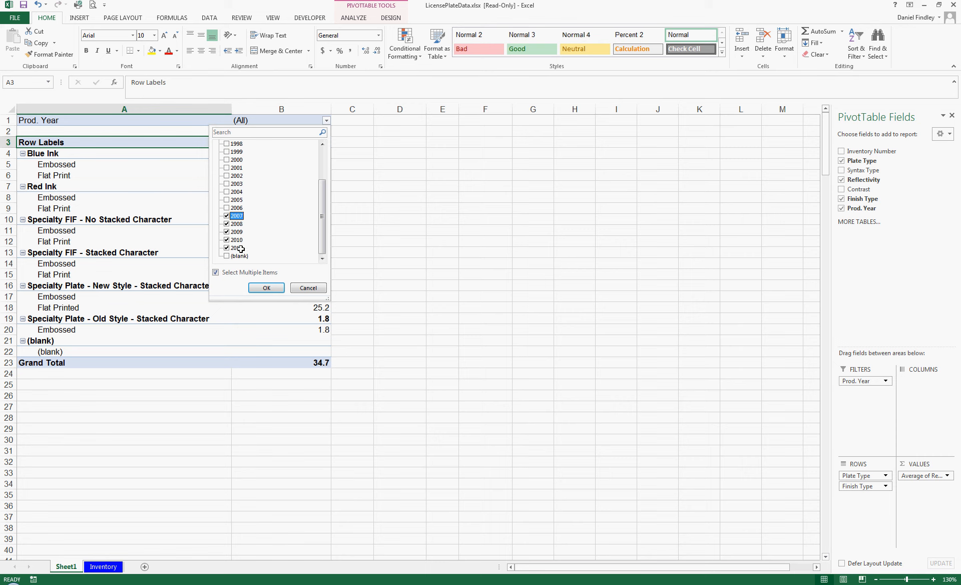
click(261, 287)
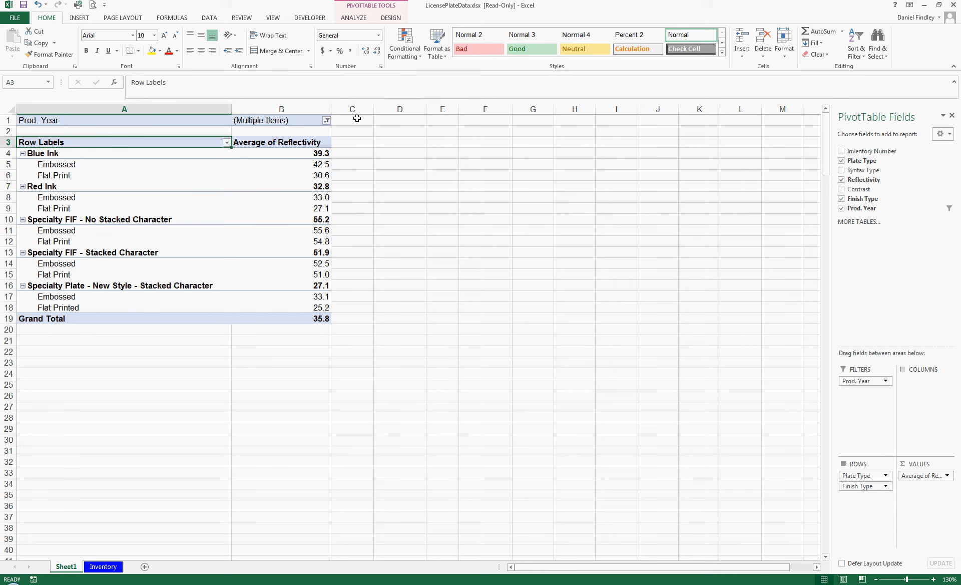
Insert a Clustered Column PivotChart from the pivot table and place it beside the data, starting near column D.
click(353, 18)
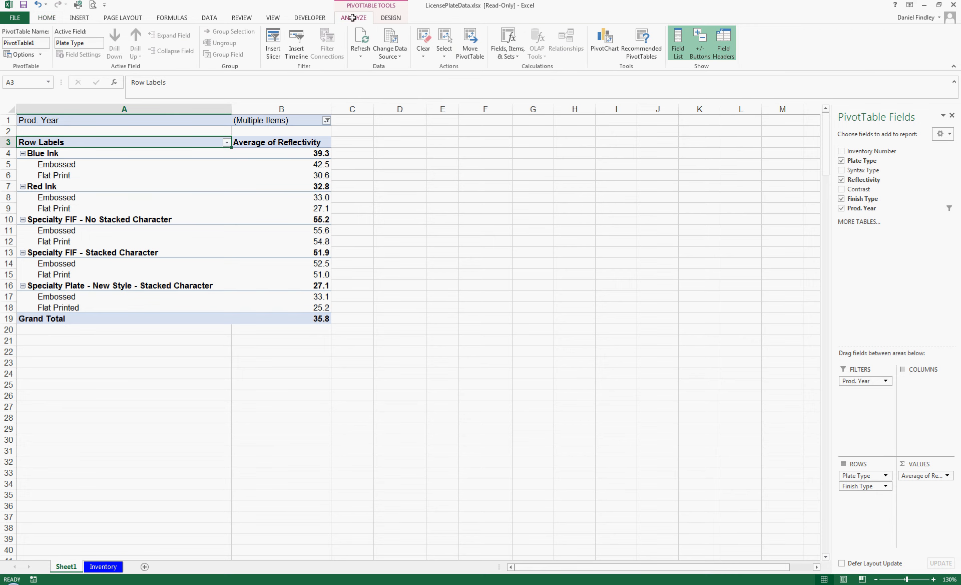
click(603, 34)
drag(501, 160, 515, 162)
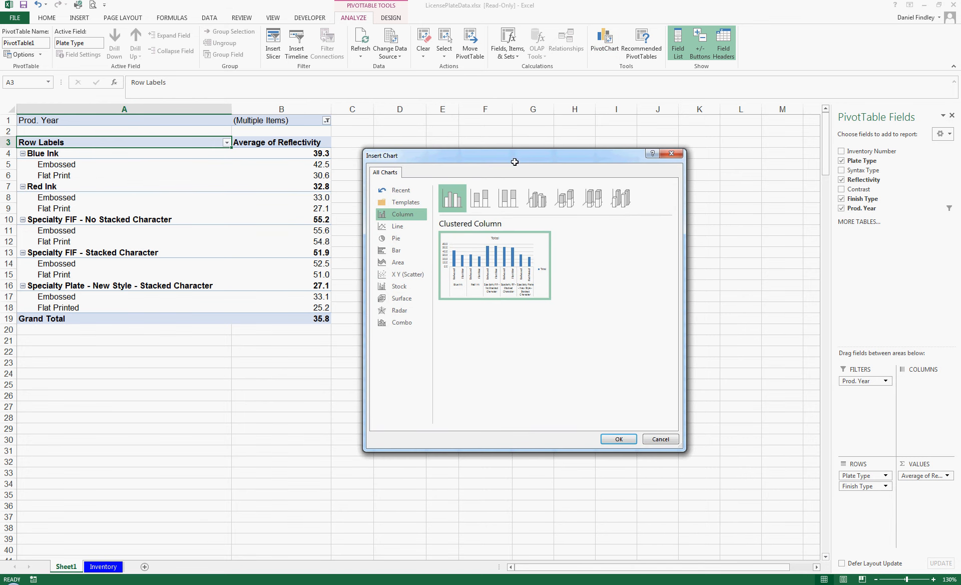
click(625, 436)
mouse_move(444, 266)
mouse_down()
mouse_move(547, 187)
mouse_move(537, 165)
mouse_up()
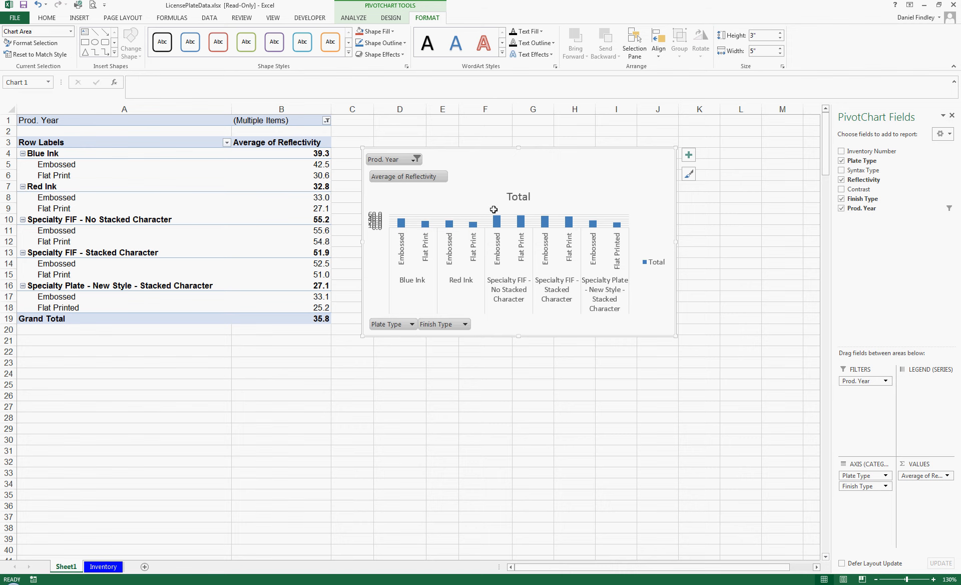
Increase the PivotChart's height to about 5.33" and extend its plot area slightly upward toward the chart title.
drag(519, 337, 508, 482)
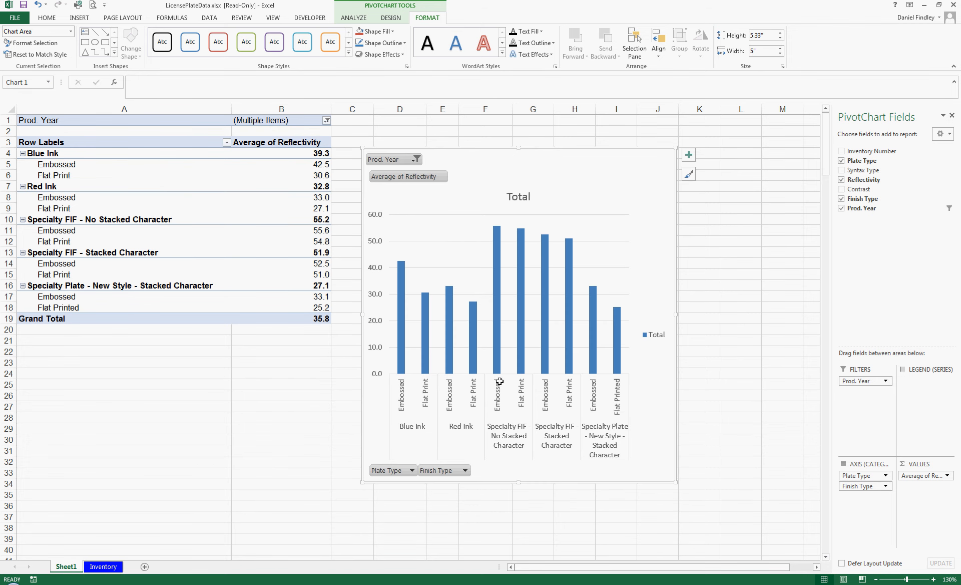
click(517, 213)
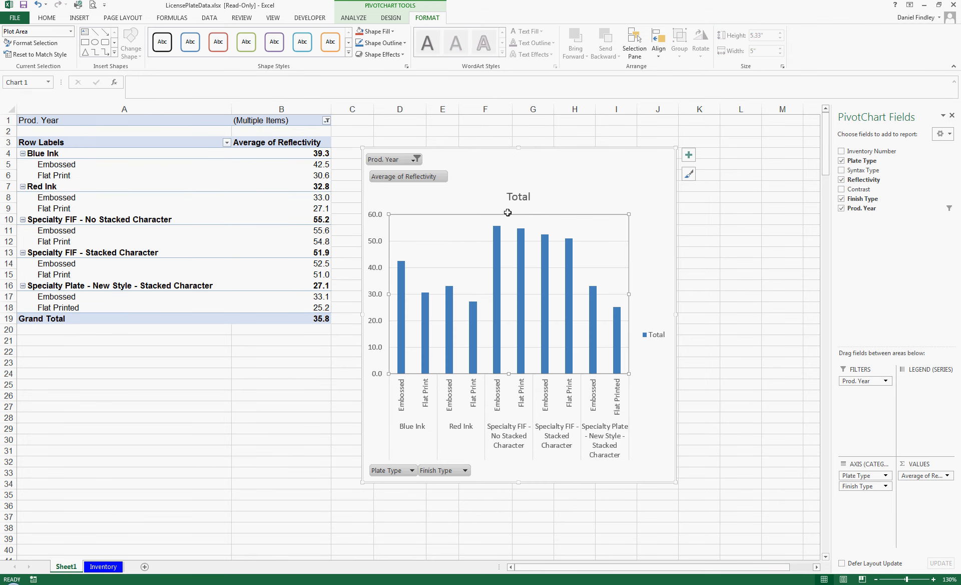
drag(508, 213, 508, 204)
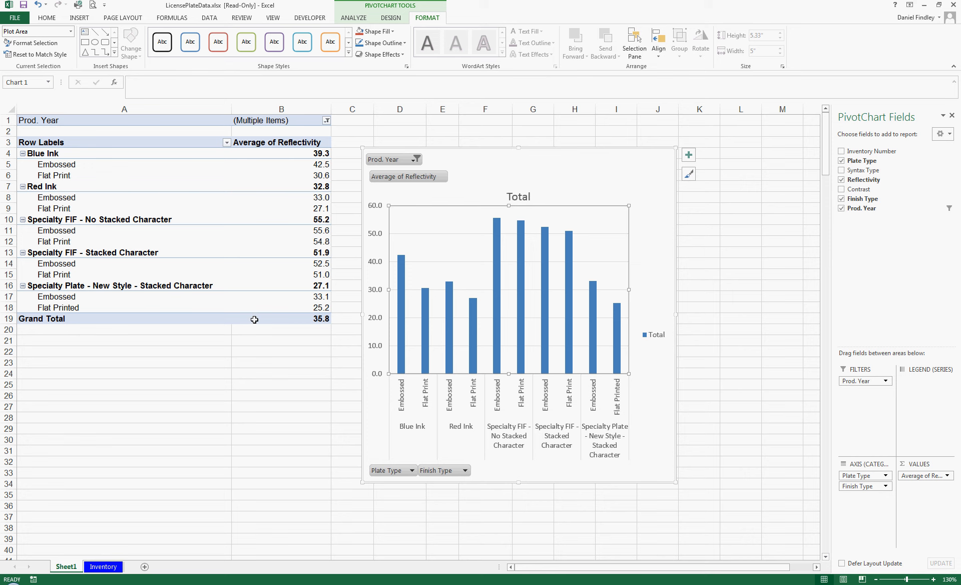
Refresh the pivot table to get the latest data from its source.
click(240, 251)
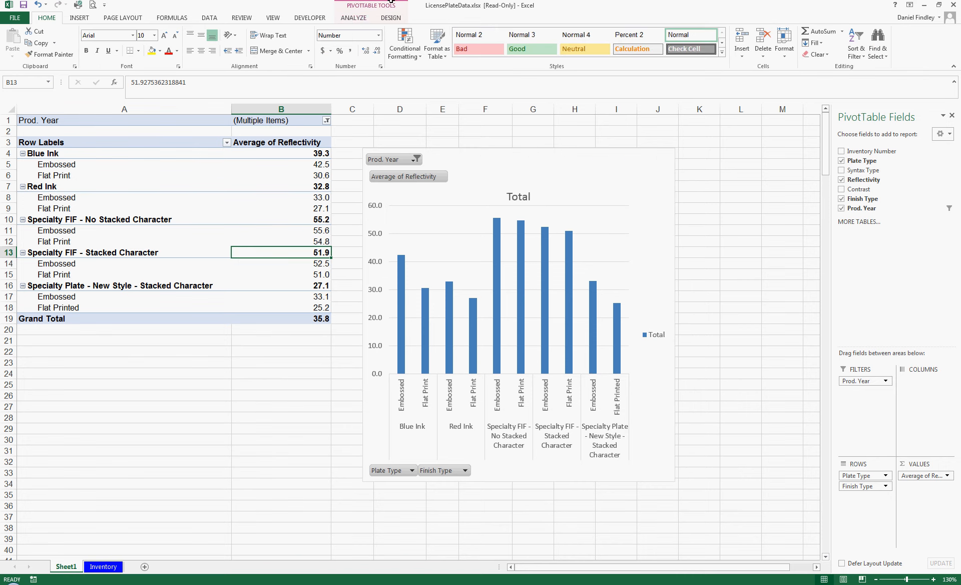
click(350, 19)
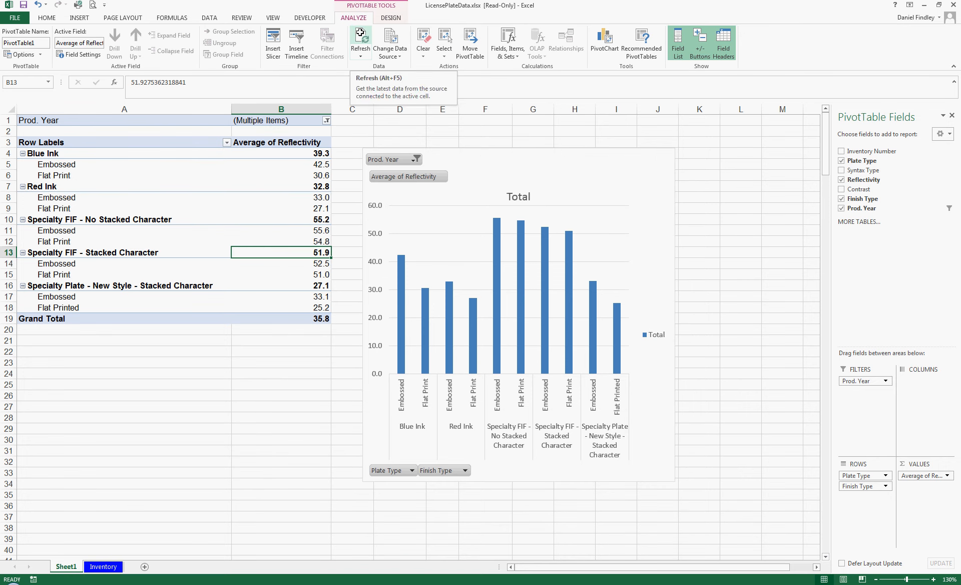
click(360, 32)
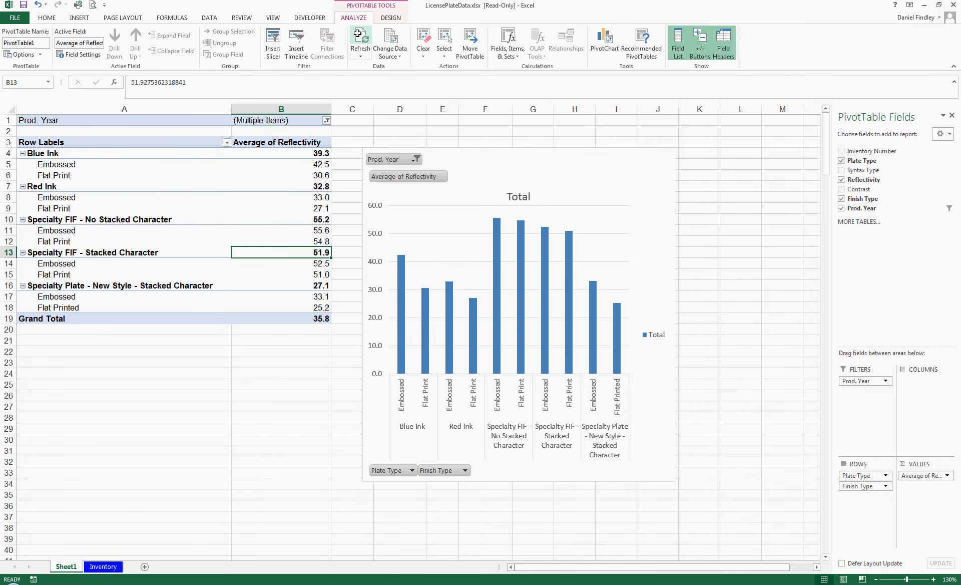
Reselect columns A through G of the Inventory sheet as the pivot table's data source.
click(384, 56)
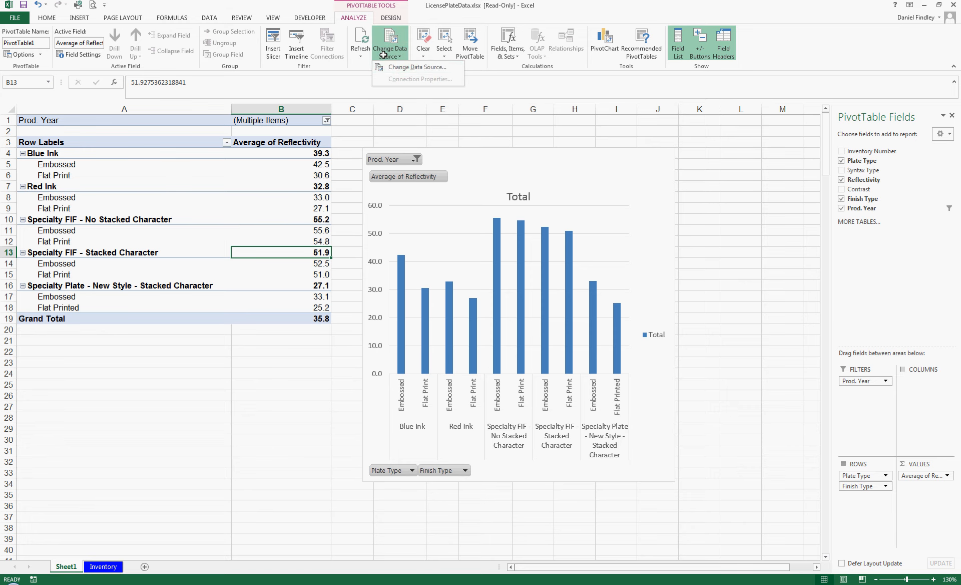
click(395, 68)
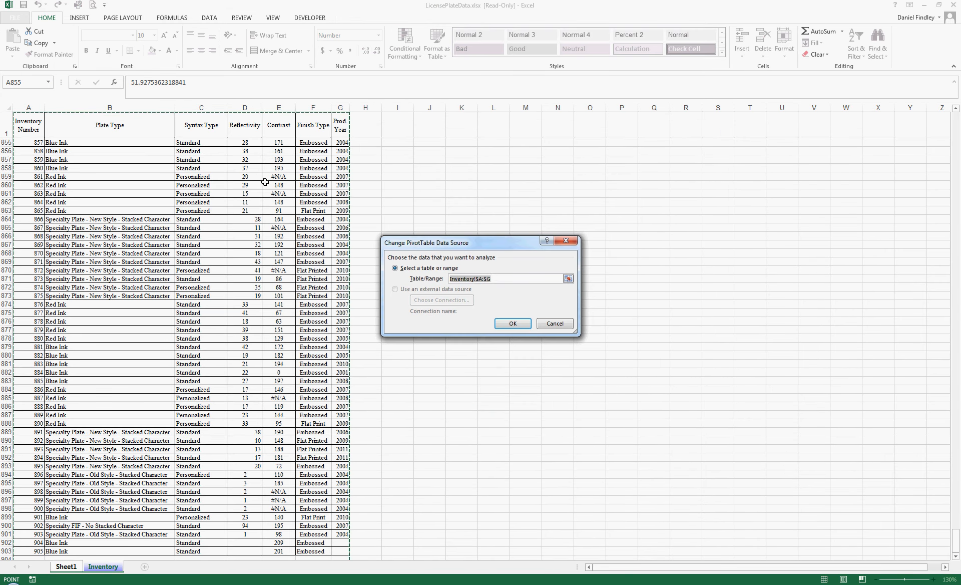
drag(28, 107, 345, 107)
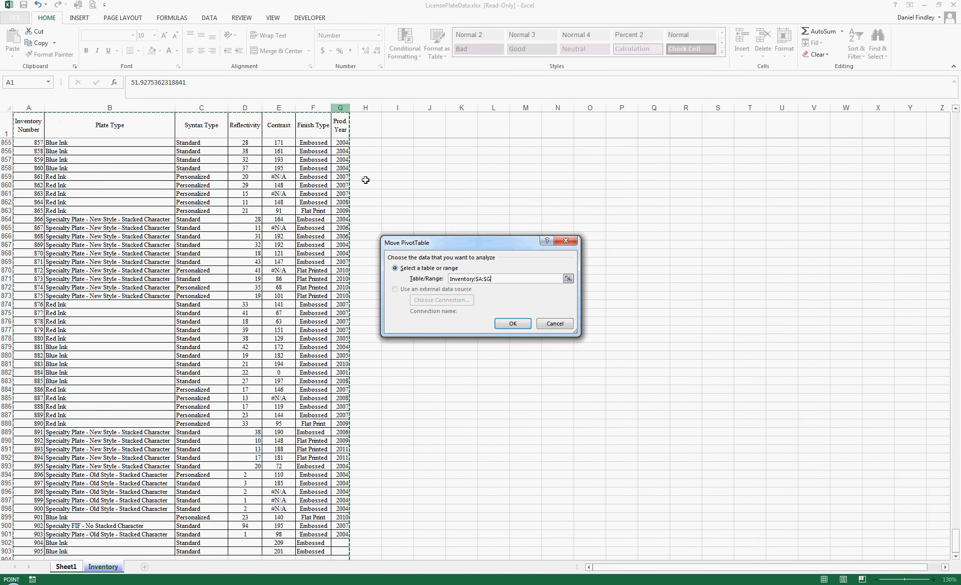
click(510, 323)
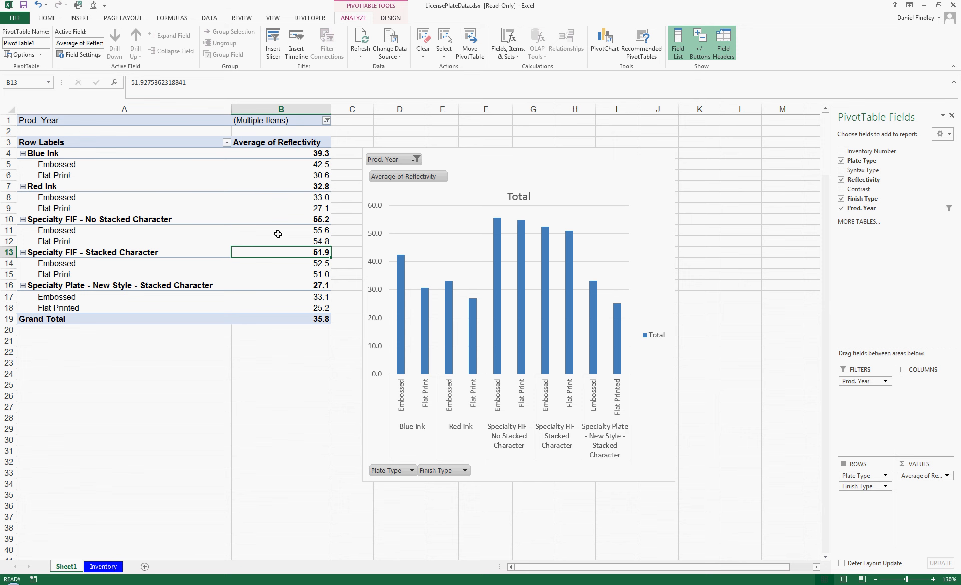
Review the Subtotals and Grand Totals display options for the pivot table without changing either setting.
click(223, 199)
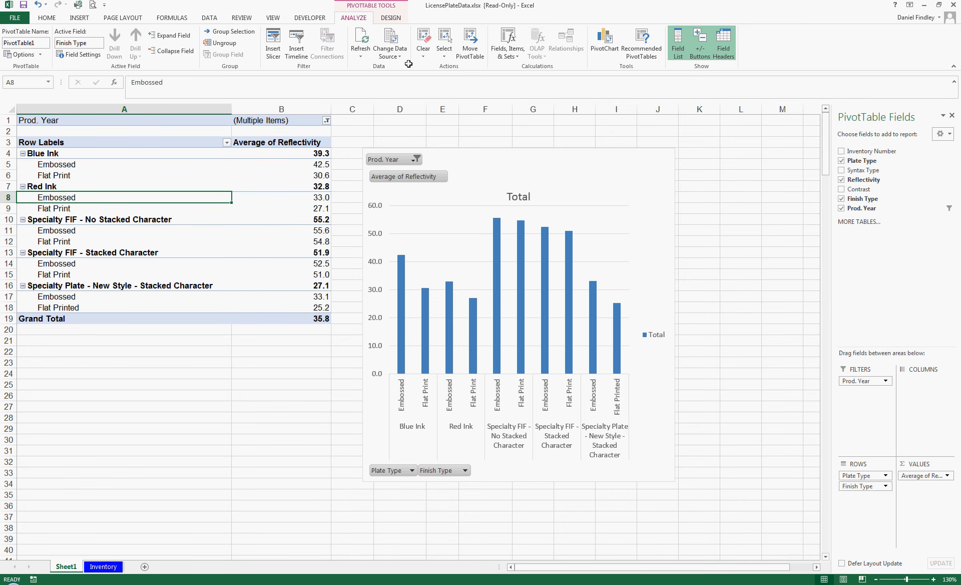
click(394, 18)
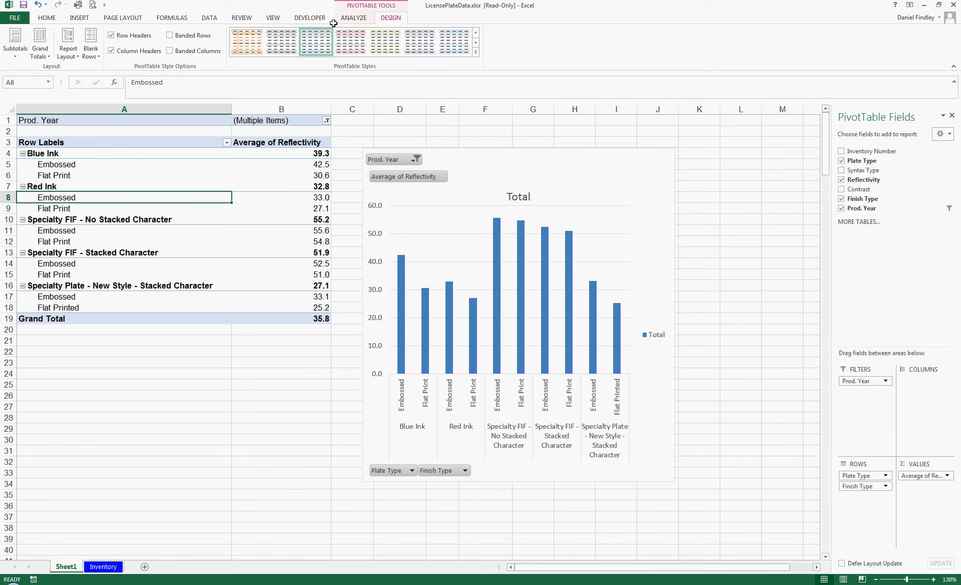
click(9, 52)
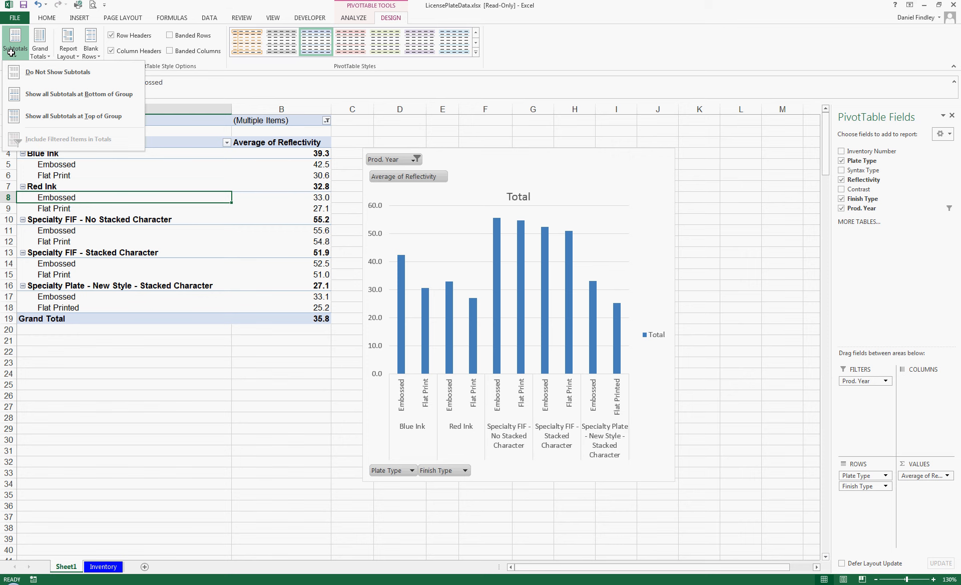
click(42, 52)
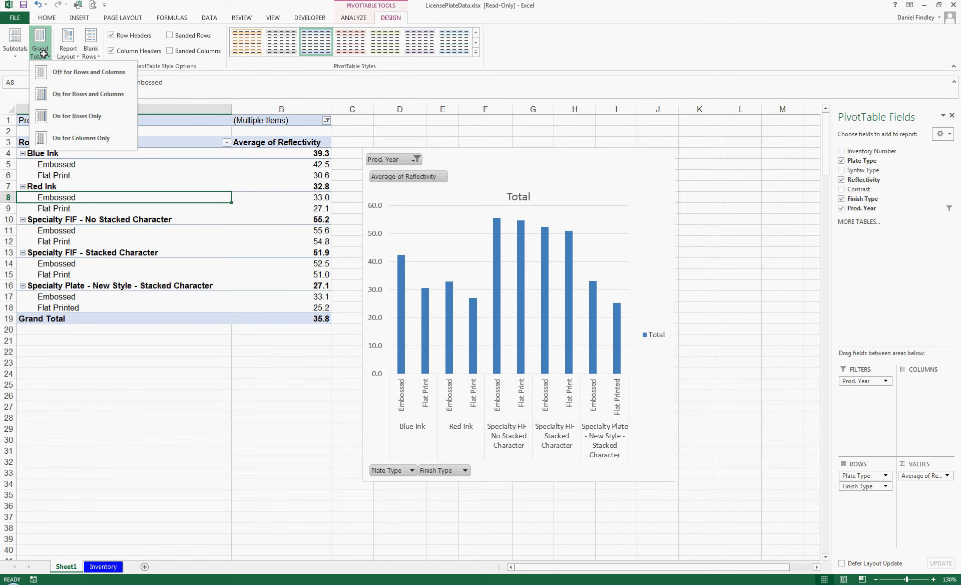
click(361, 17)
click(360, 17)
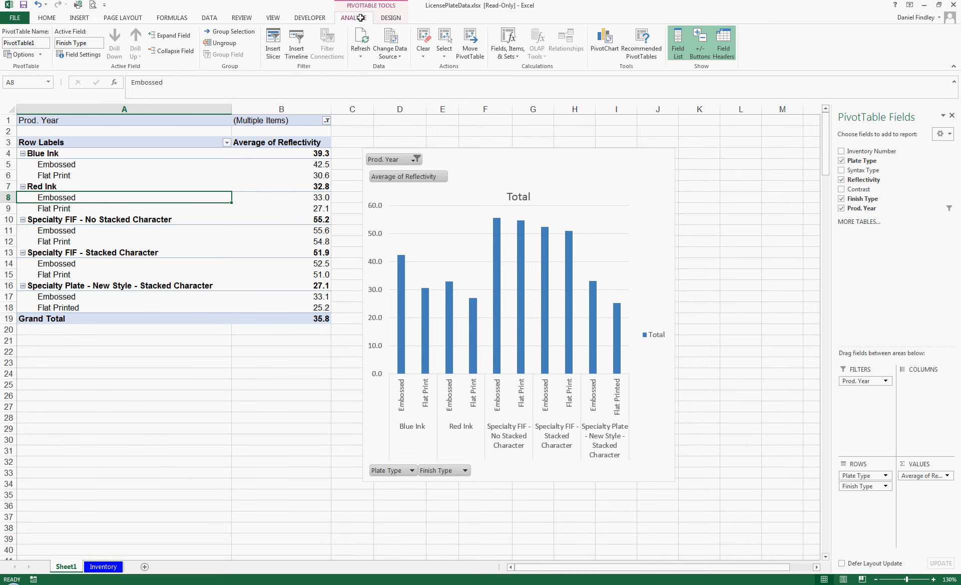